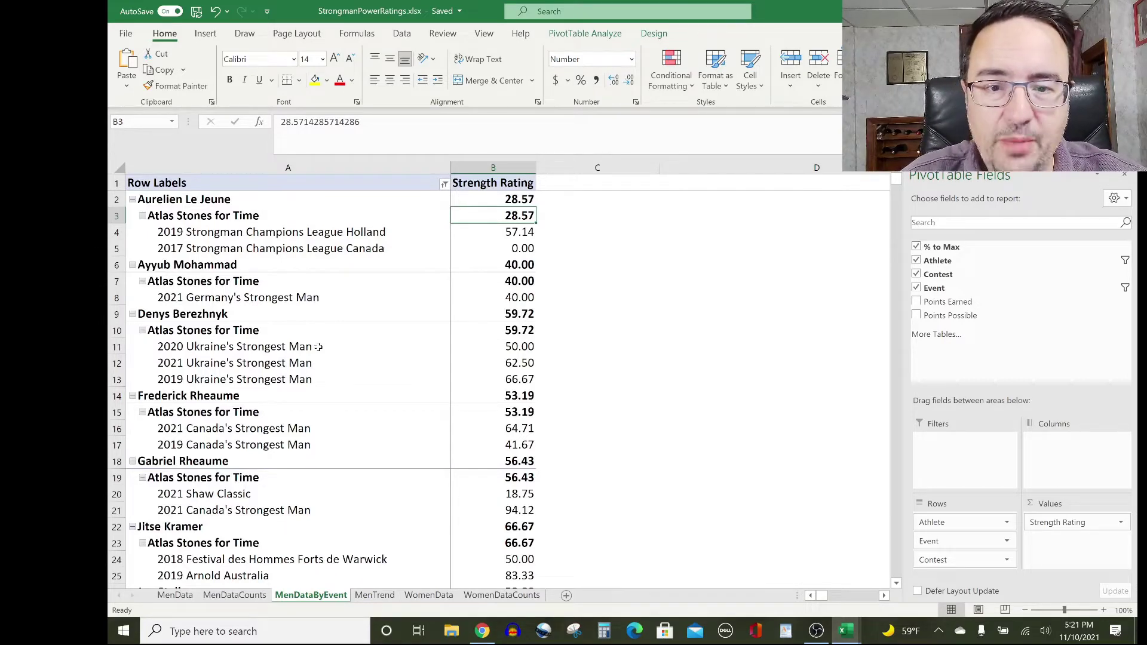
Review each athlete's Atlas Stones for Time strength ratings in the MenDataByEvent pivot table, from row 3 through the grand total.
key(Down)
key(Down)
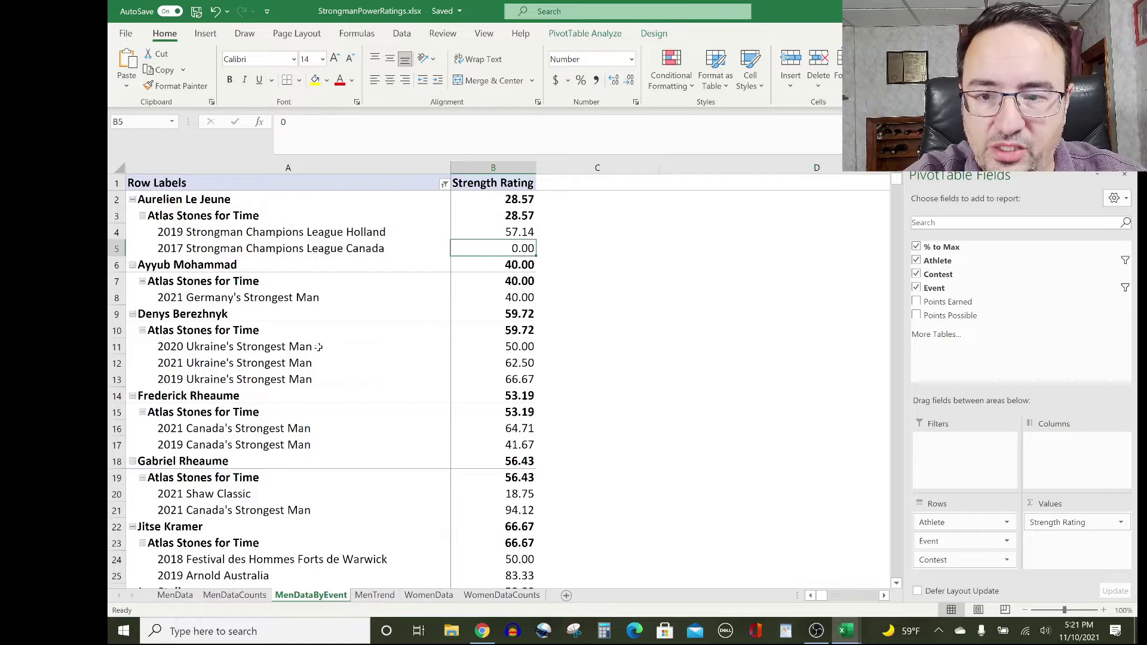
key(Down)
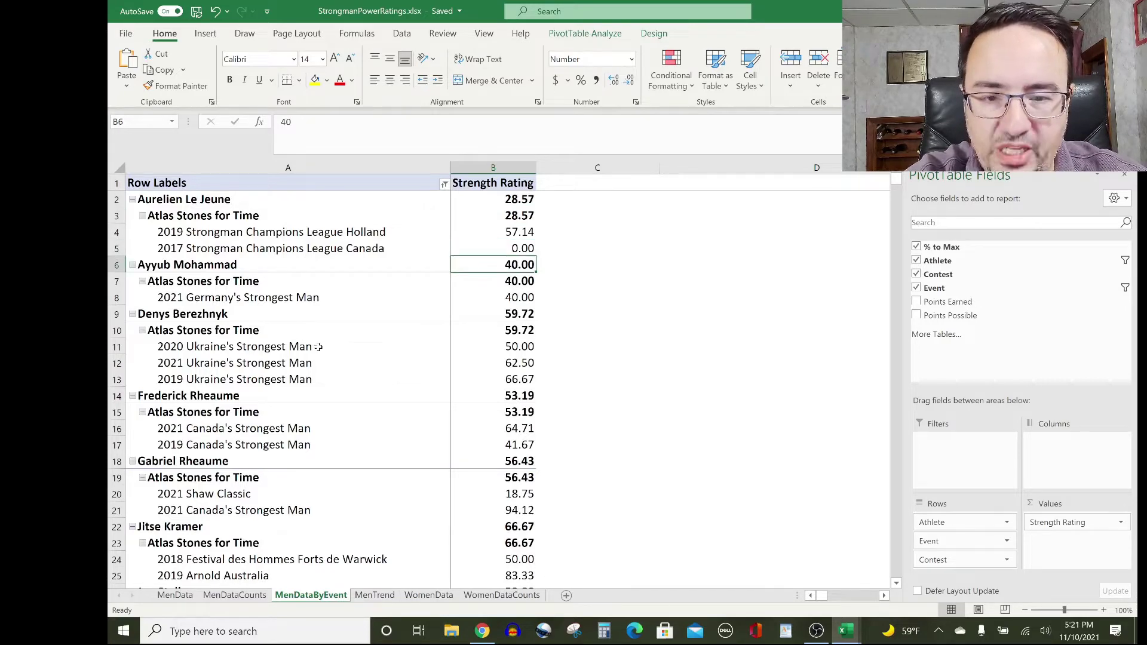
key(Down)
key(Down)
key(Down)
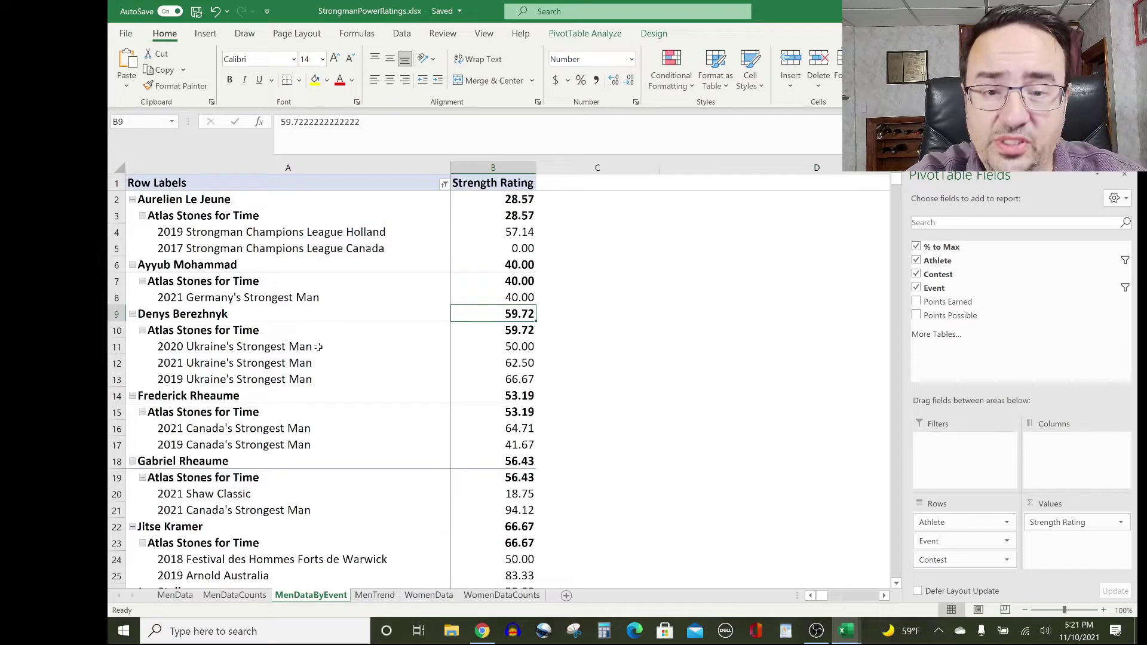
key(Down)
key(Down)
key(Down)
key(Down)
key(Down)
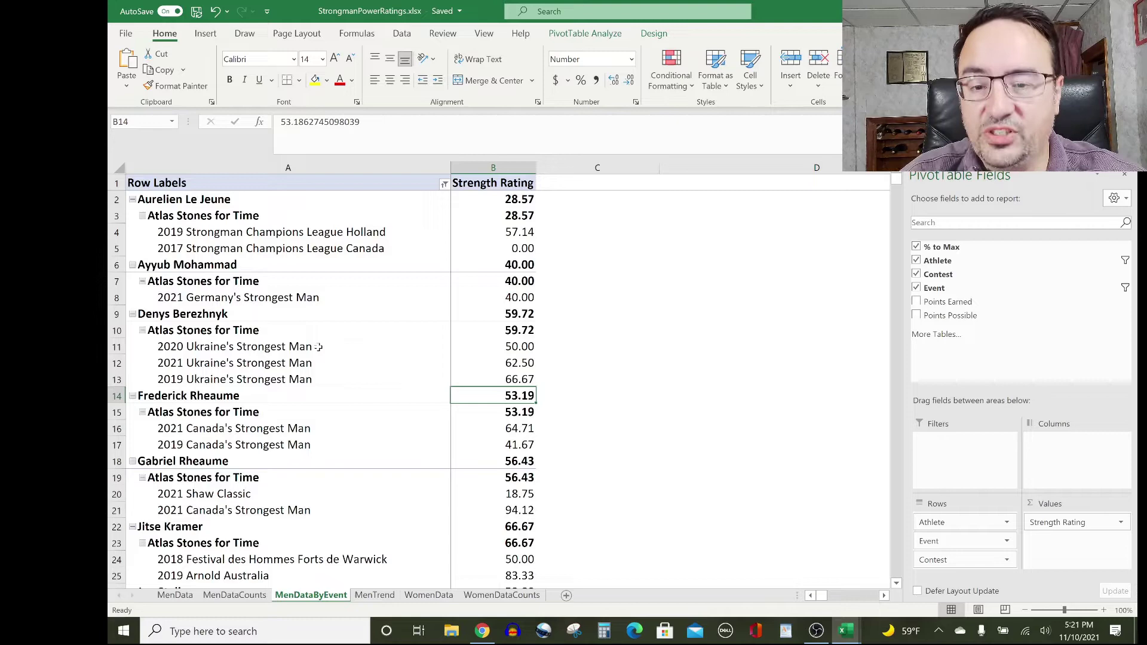
key(Left)
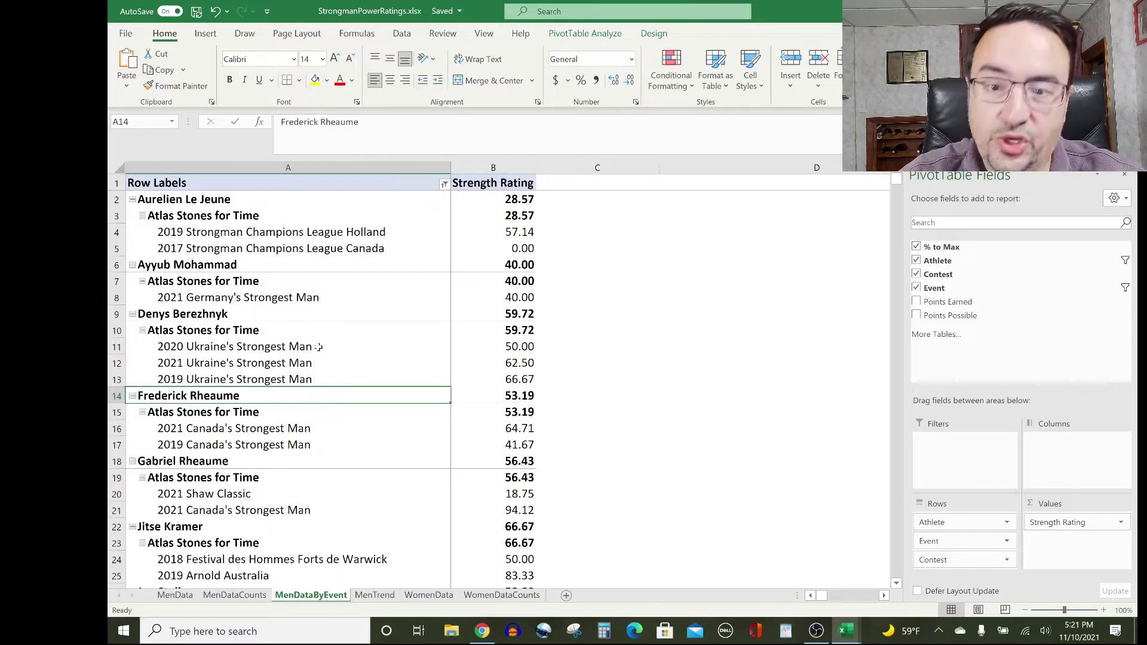
key(Right)
key(Down)
key(Down)
key(Down)
key(Down)
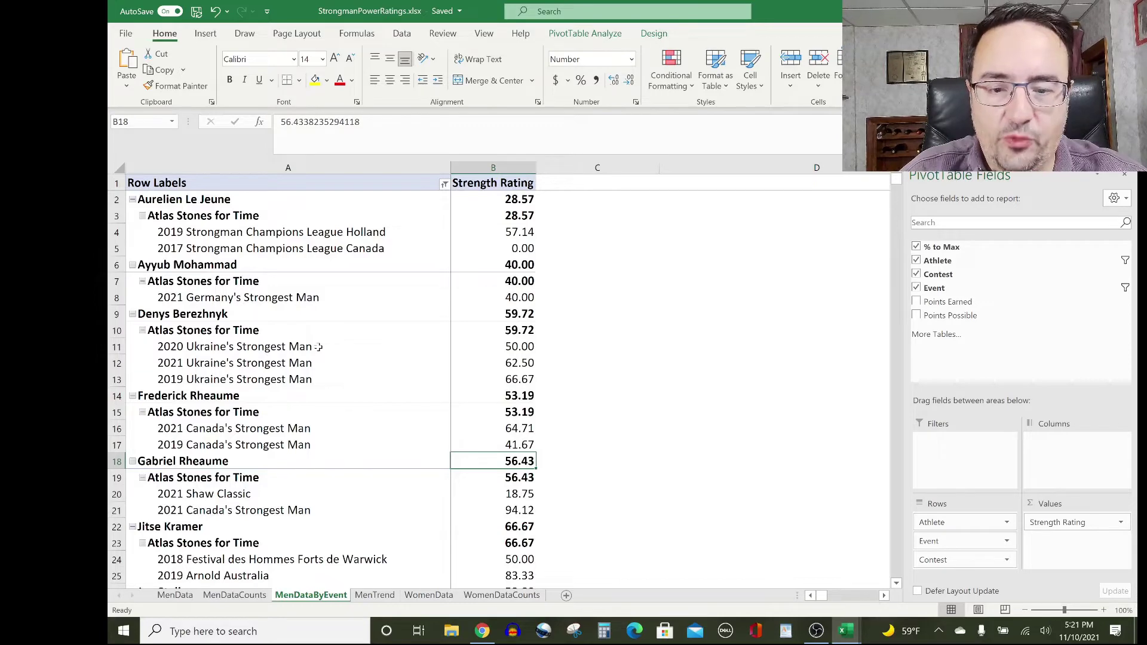
key(Down)
key(Down)
key(Down)
key(Down)
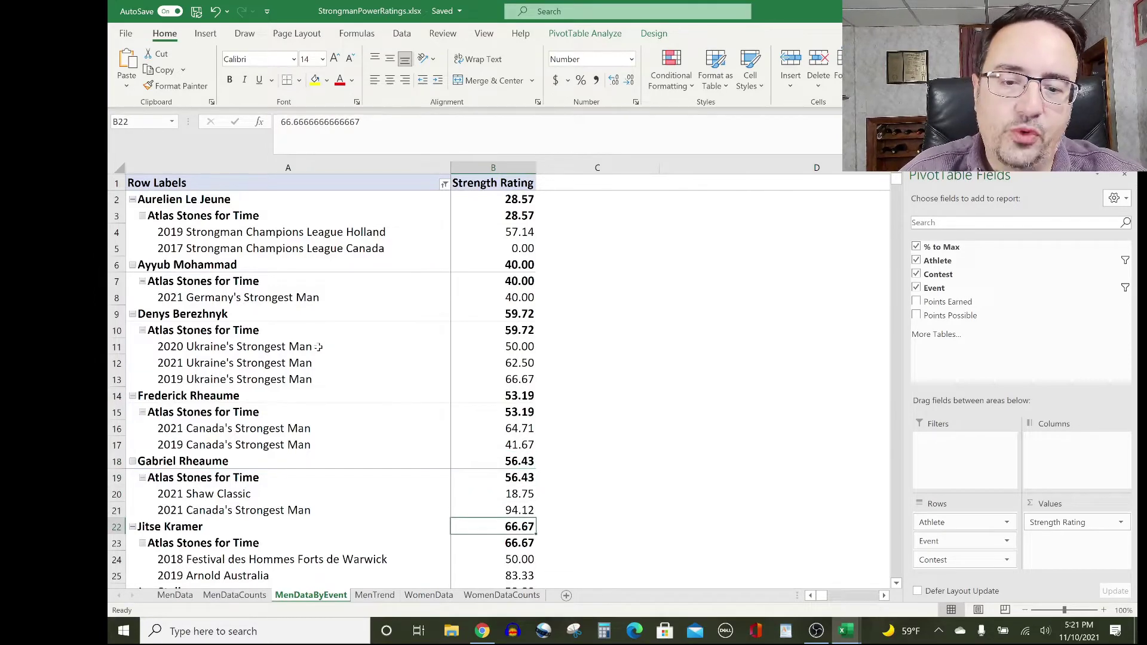
key(Down)
key(Down)
key(Down)
key(Down)
key(Down)
key(Down)
key(Down)
key(Down)
key(Down)
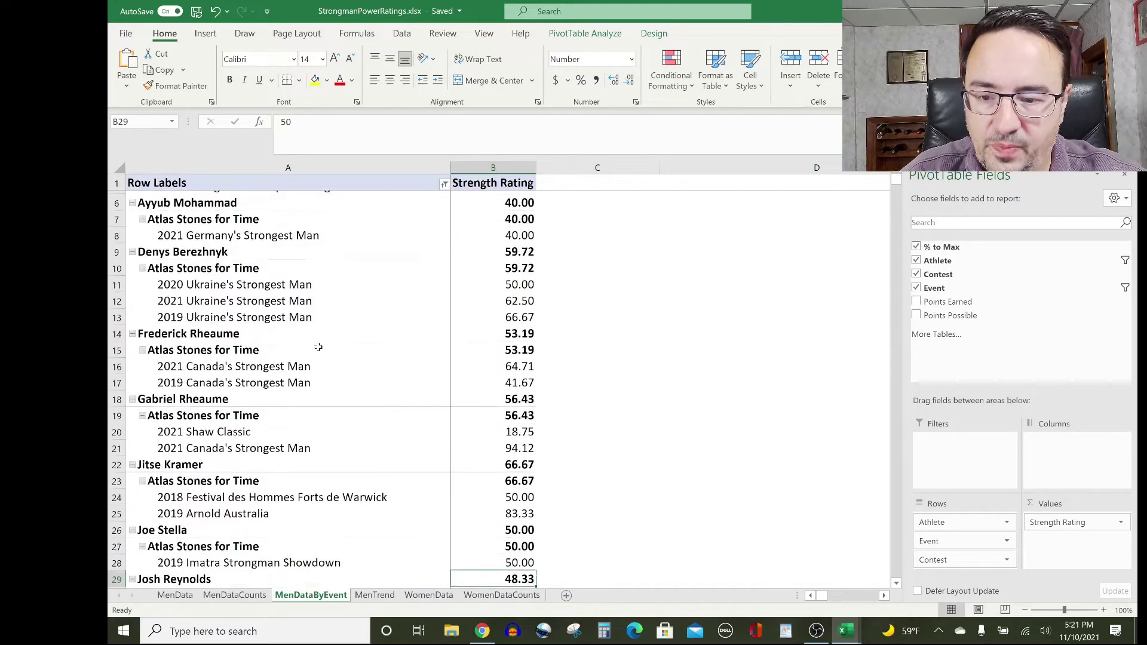
key(Down)
key(Down)
key(Down)
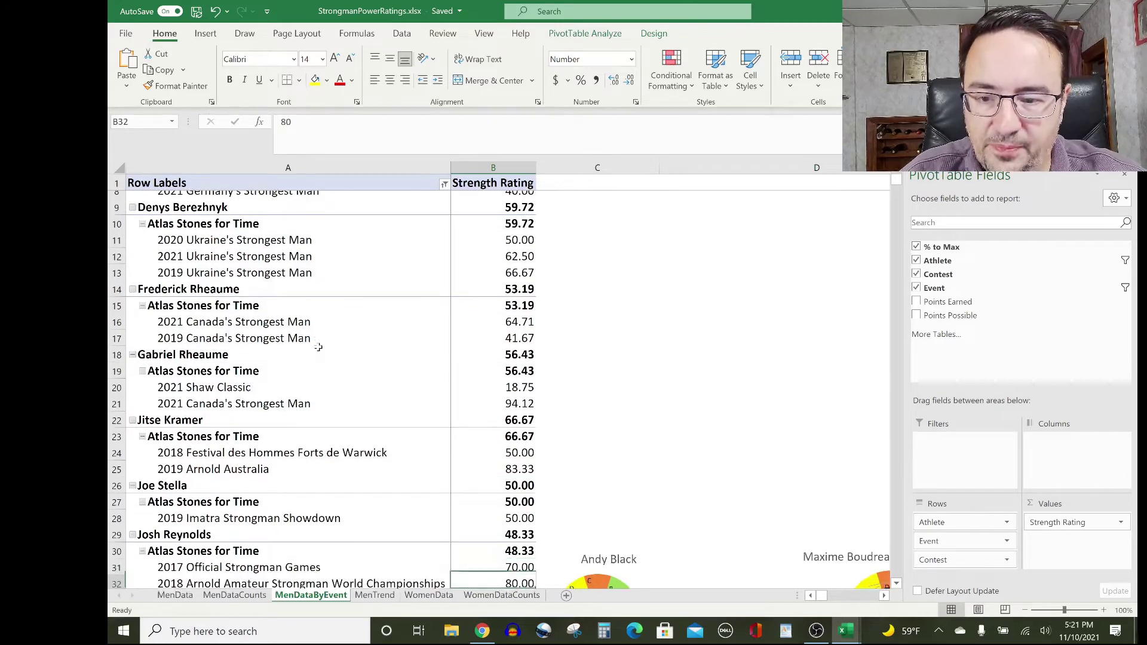
key(Down)
key(Down)
key(Down)
key(Down)
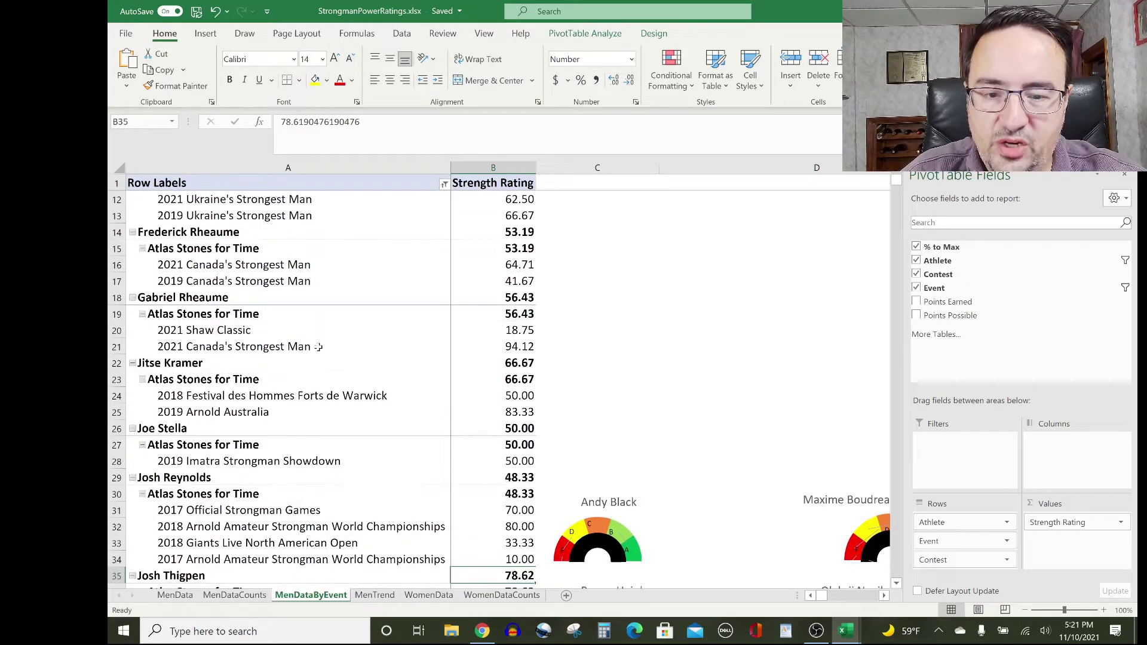
key(Down)
key(Down)
key(Down)
key(Down)
key(Down)
key(Down)
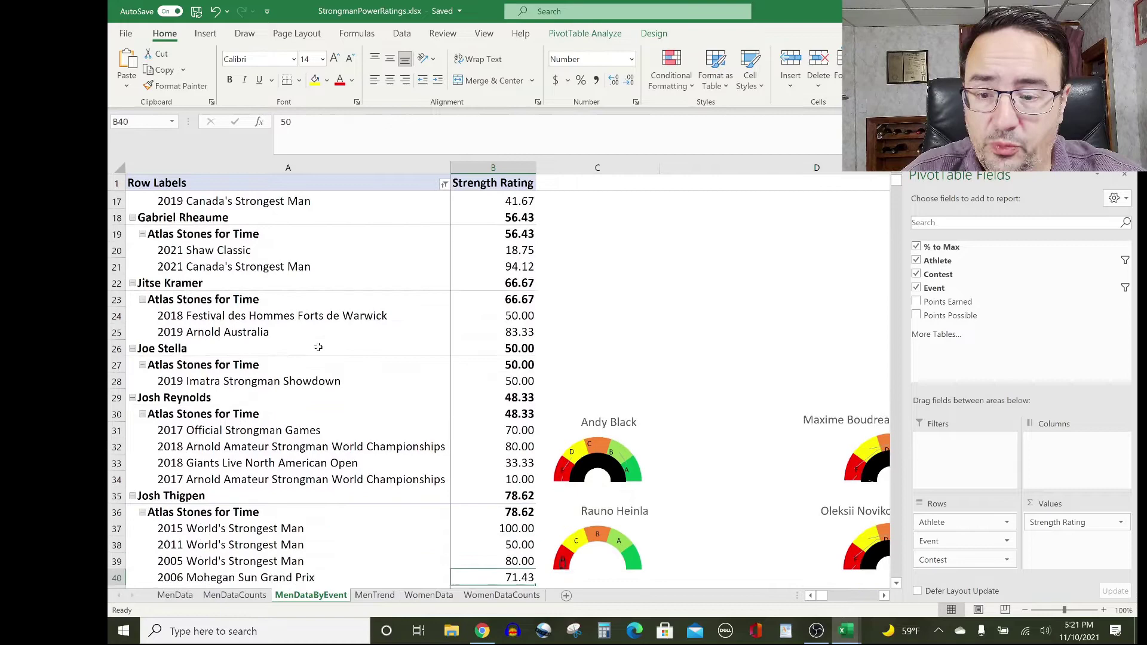
key(Down)
key(Down)
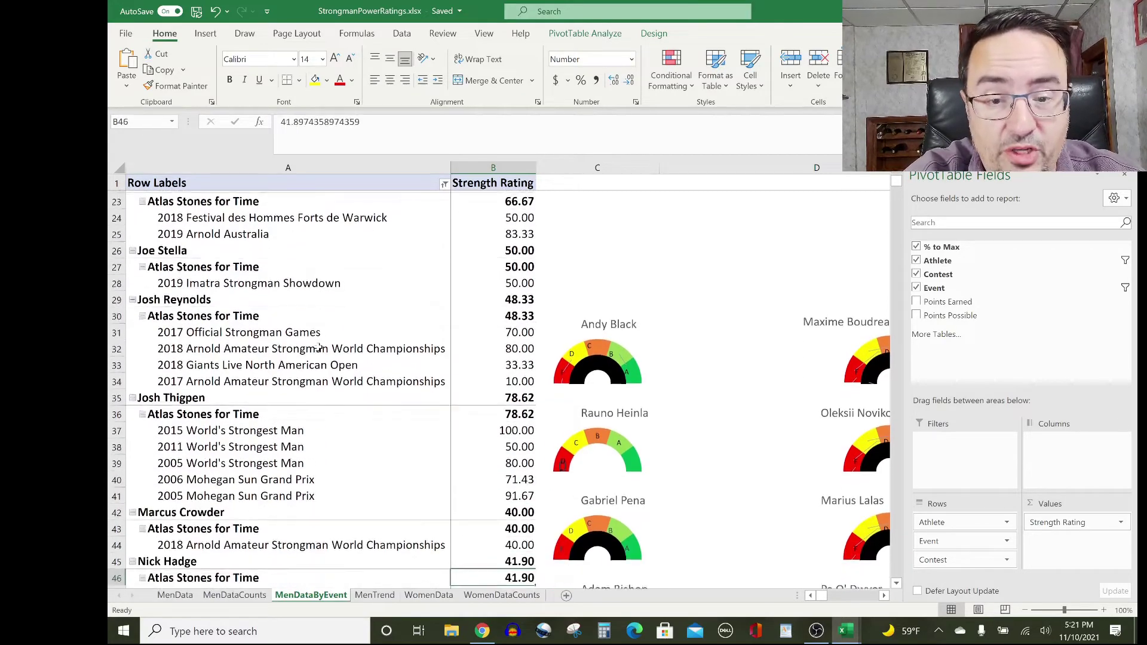
key(Down)
key(Down)
key(Down)
key(Down)
key(Down)
key(Down)
key(Down)
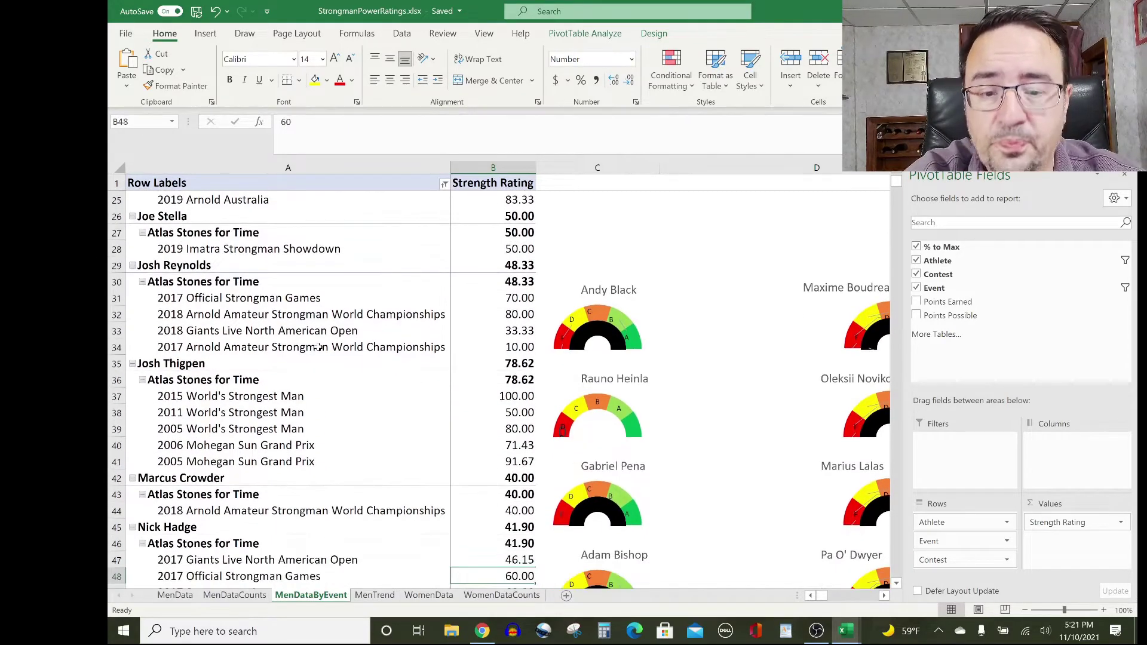
key(Down)
key(Down)
key(Down)
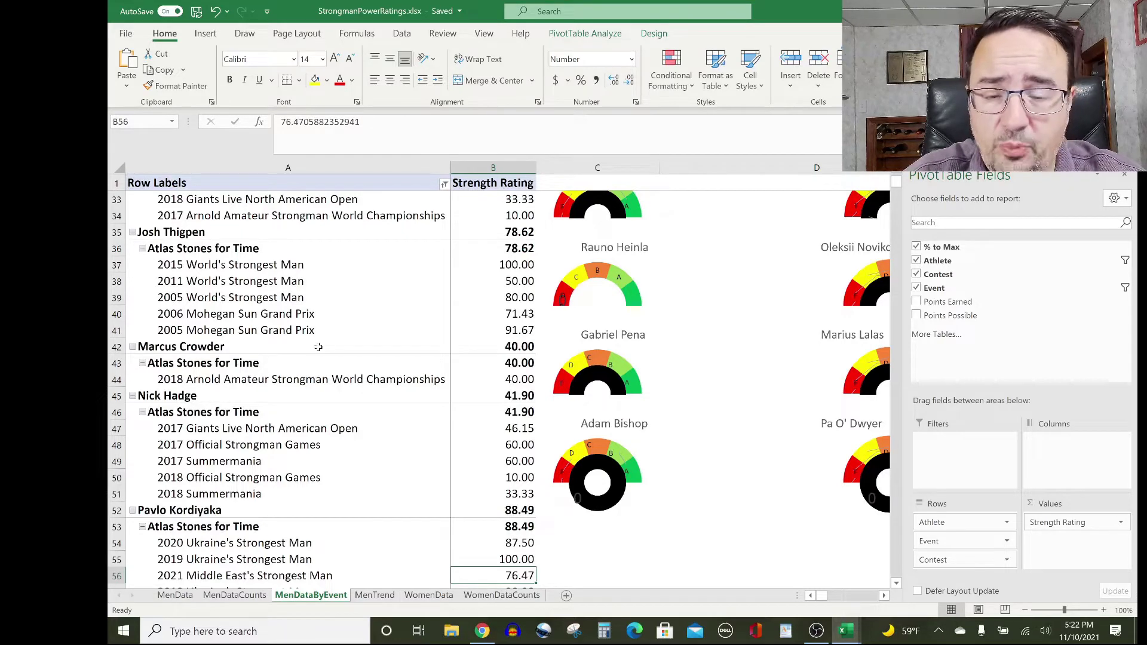
key(Down)
key(Down)
key(Down)
key(Down)
key(Down)
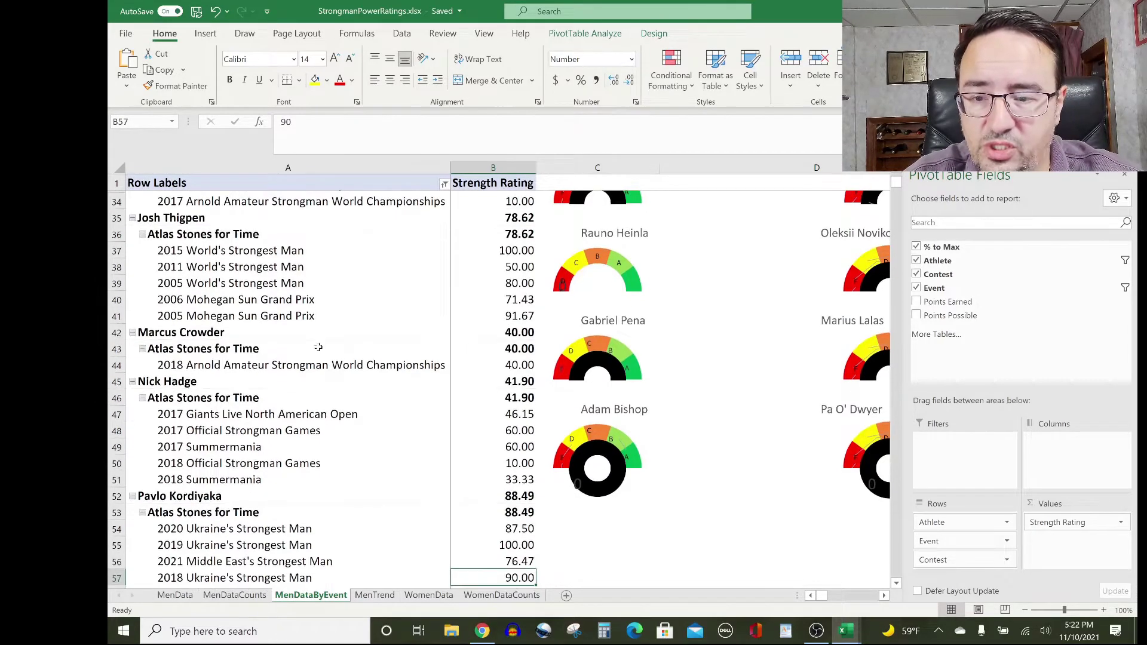
key(Down)
key(Down)
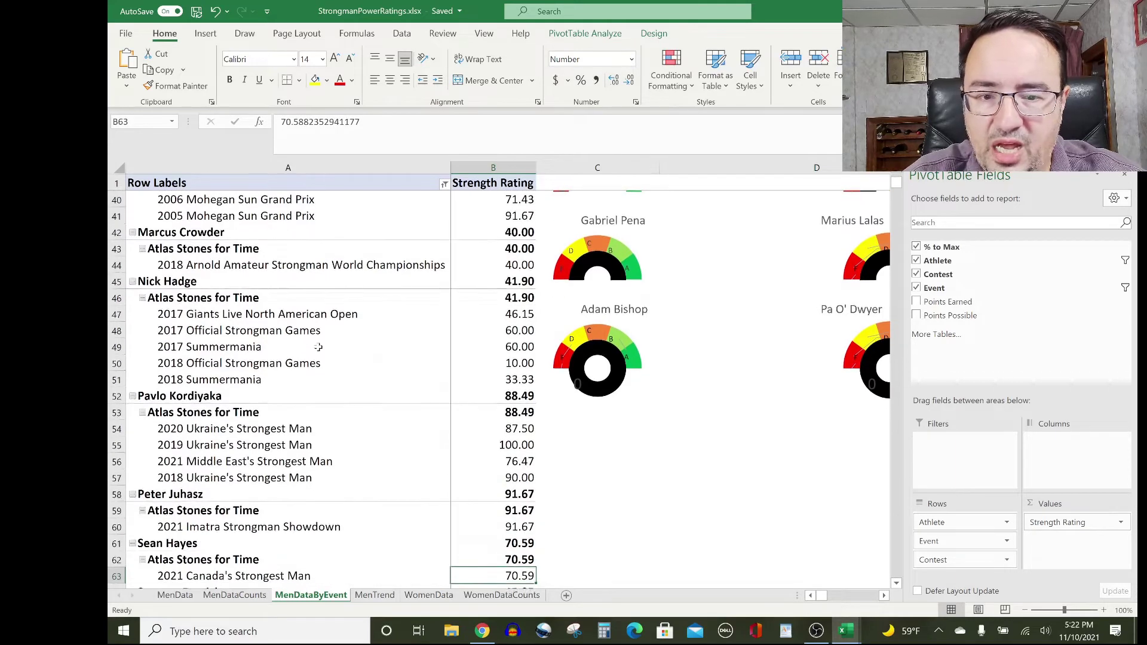
key(Down)
key(Down)
key(Down)
key(Down)
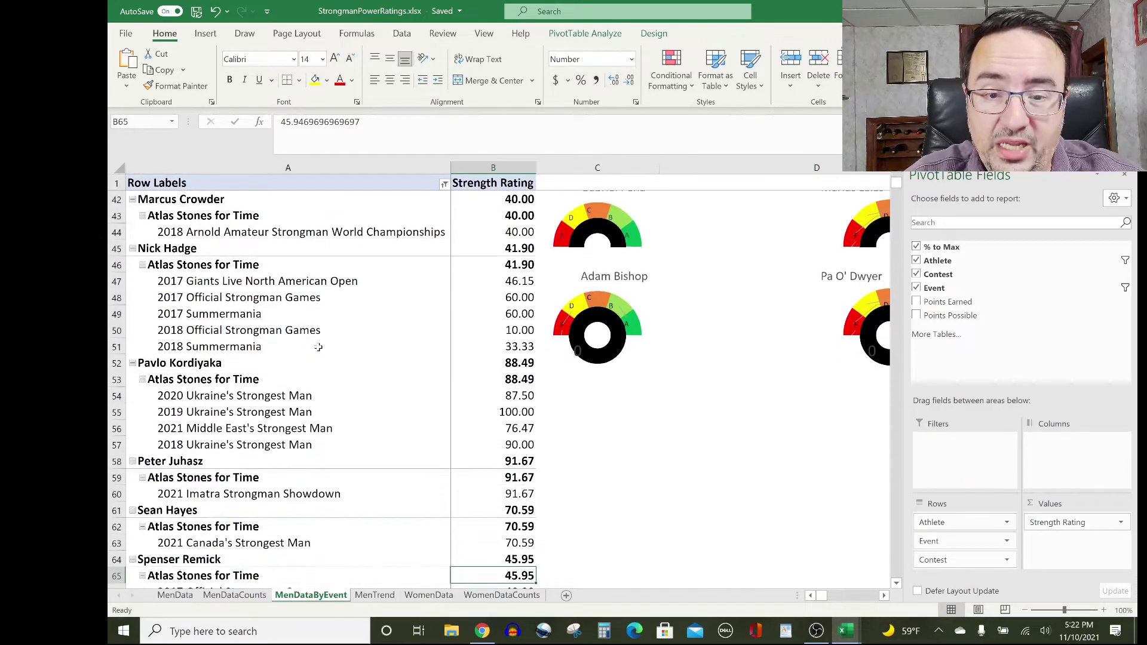
key(Down)
key(Down)
key(Down)
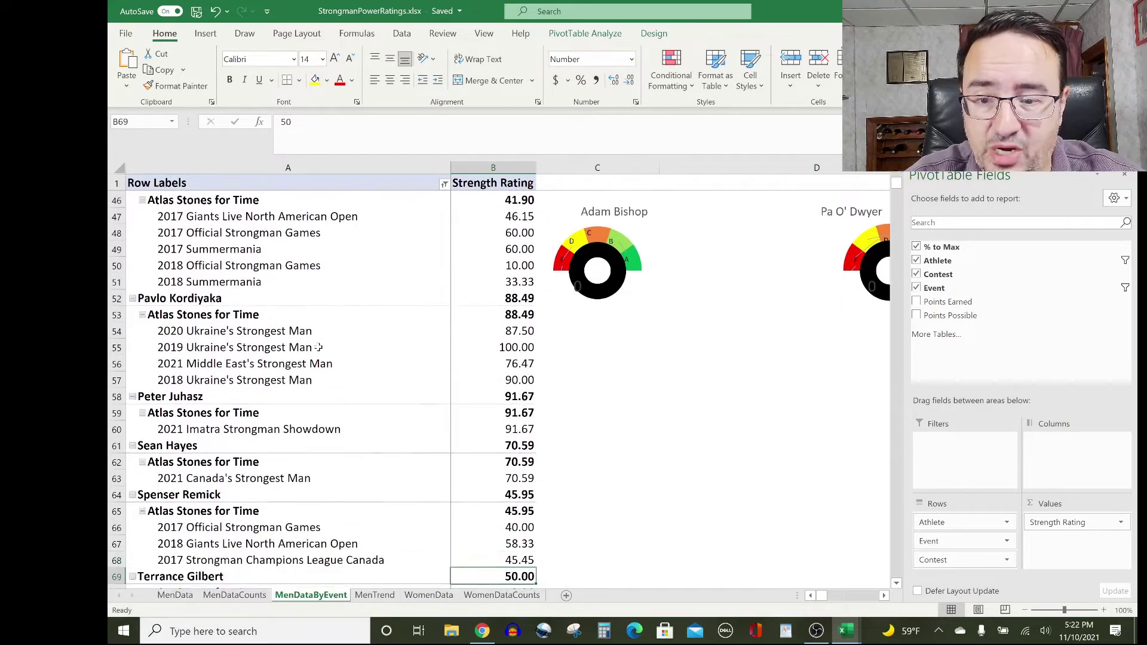
key(Down)
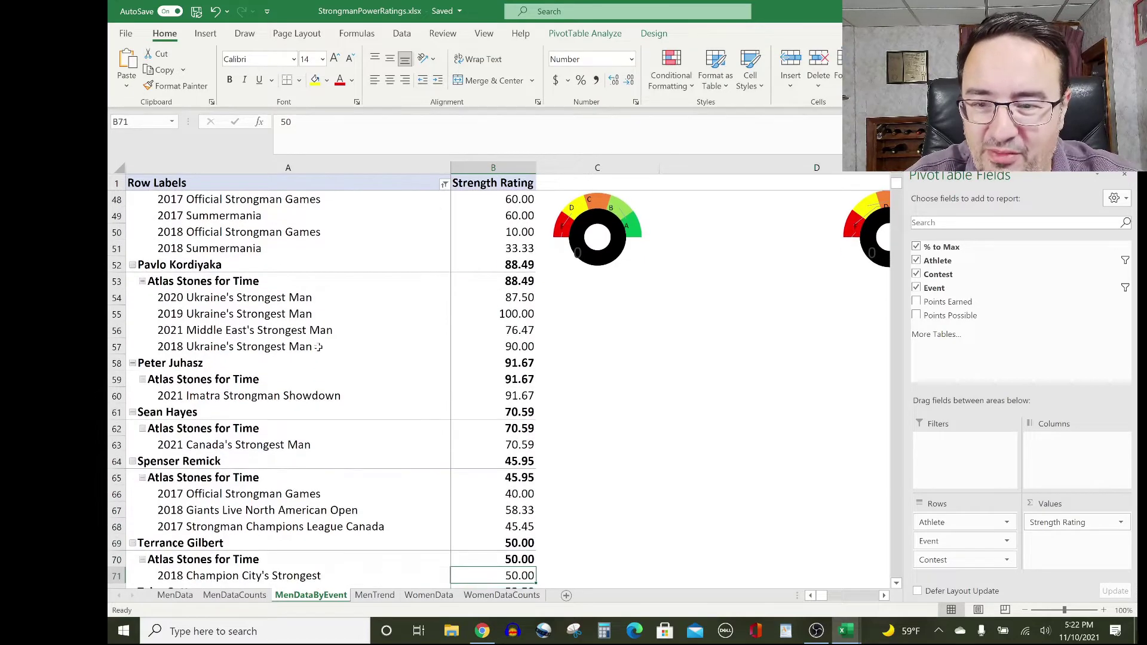
key(Down)
key(Down)
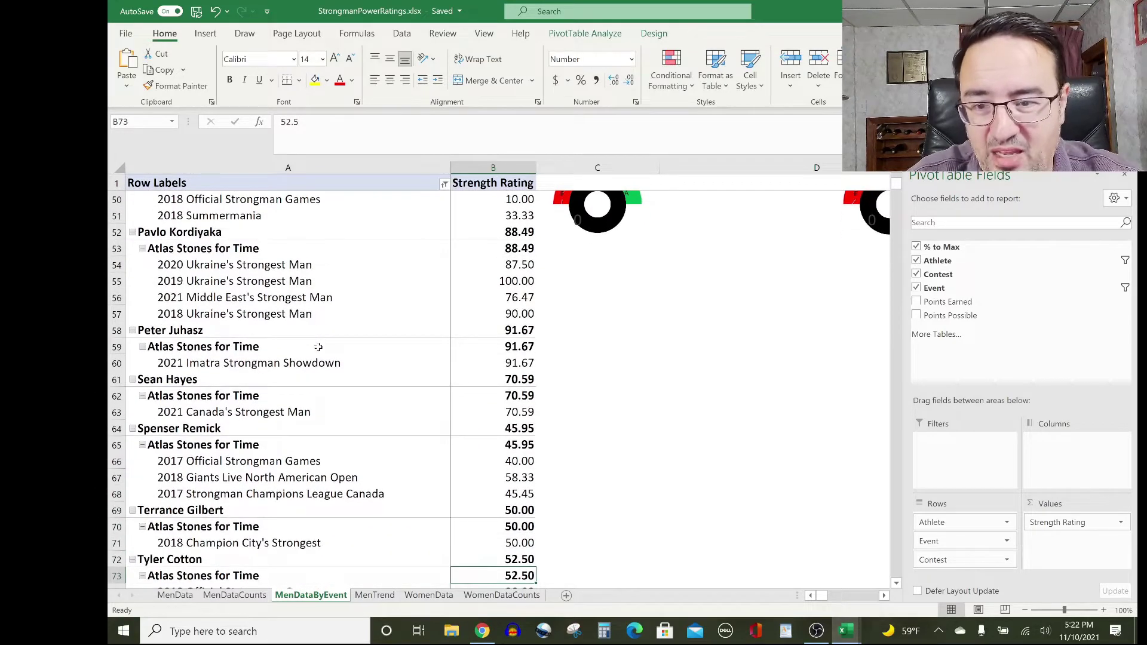
key(Down)
key(Down)
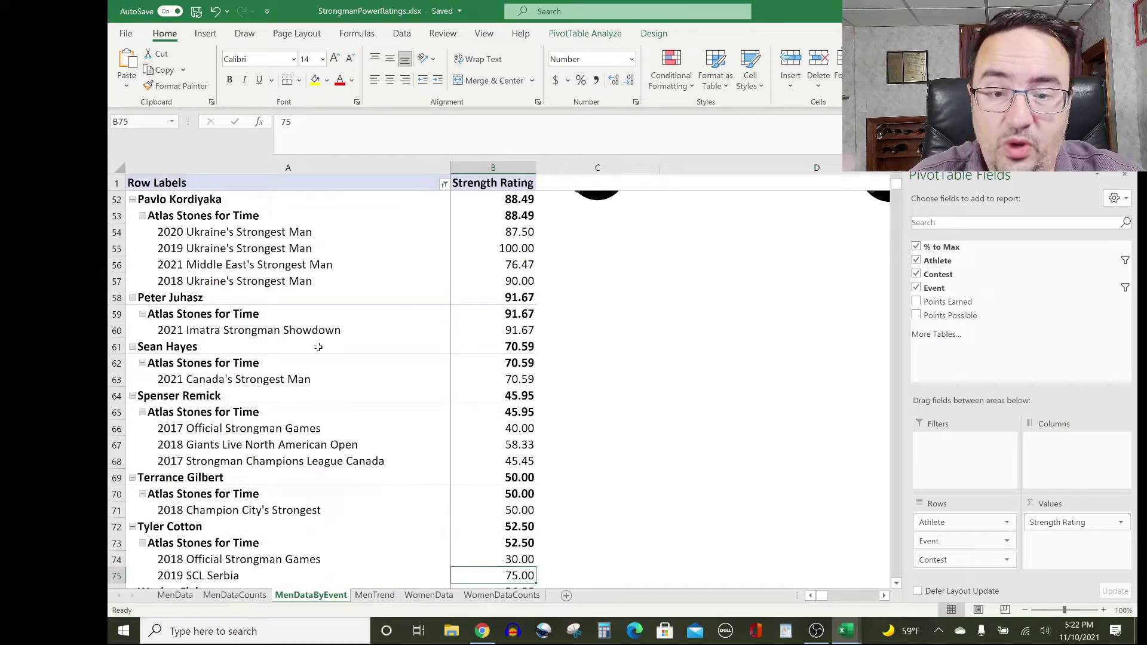
key(Down)
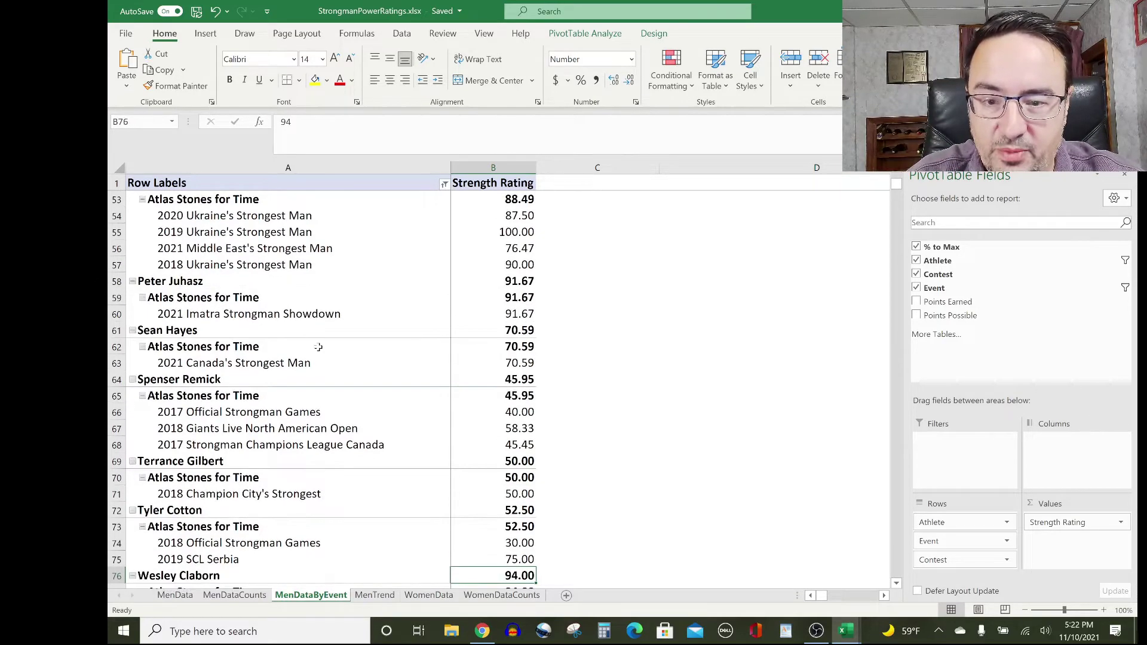
key(Down)
key(Down)
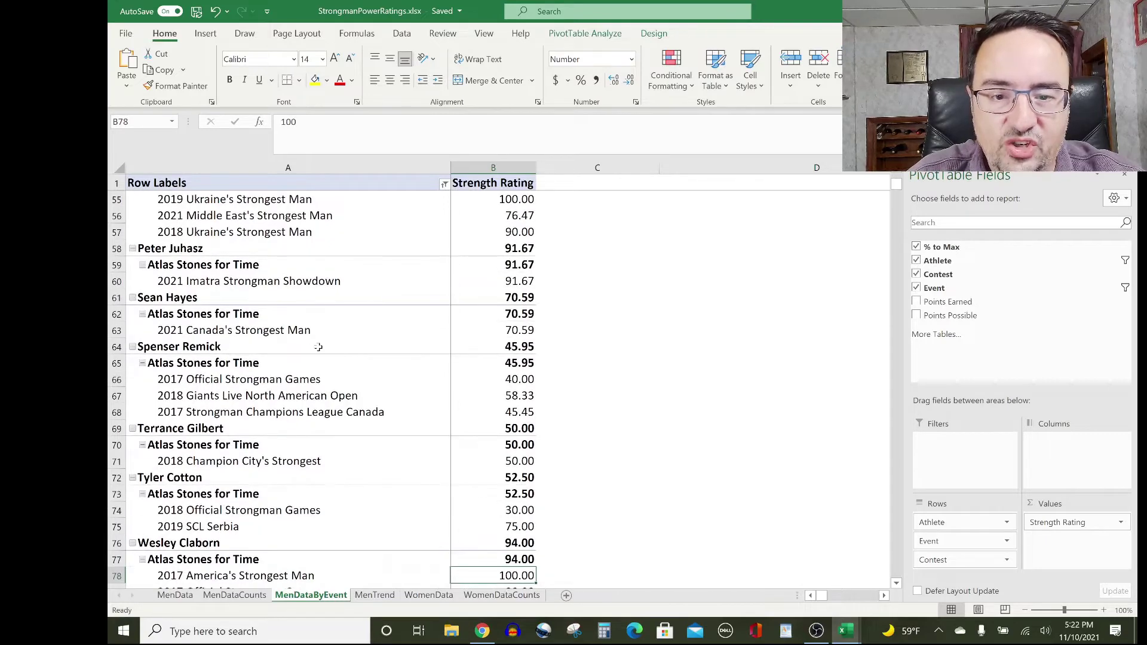
key(Down)
key(Down)
key(Down)
key(Down)
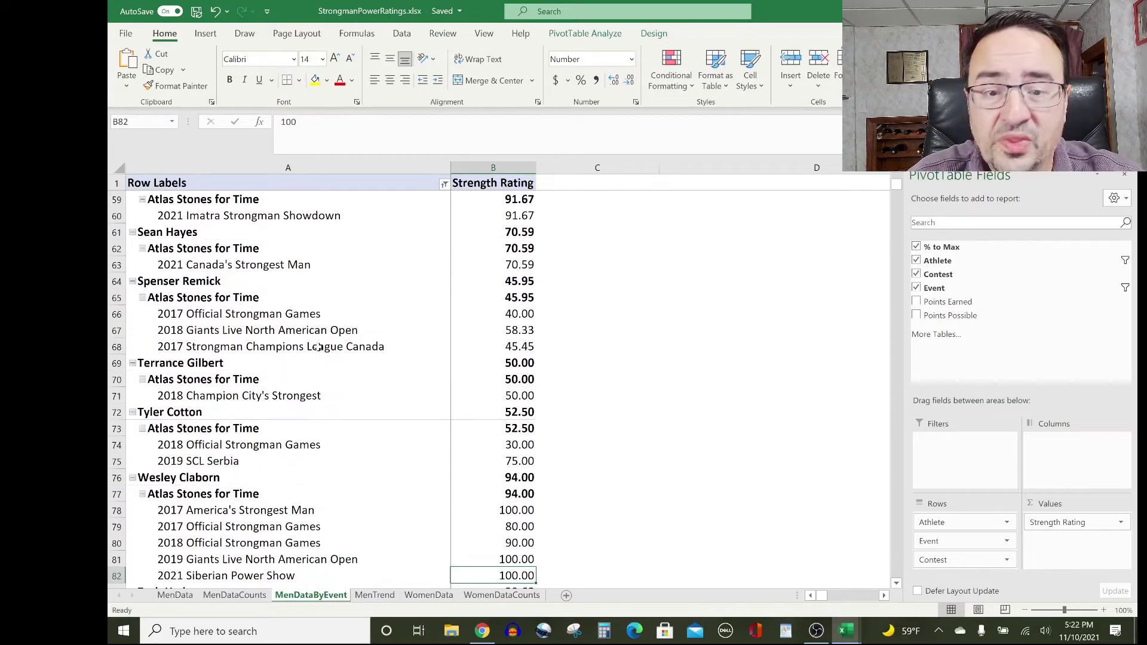
key(Down)
key(Down)
key(Down)
key(Down)
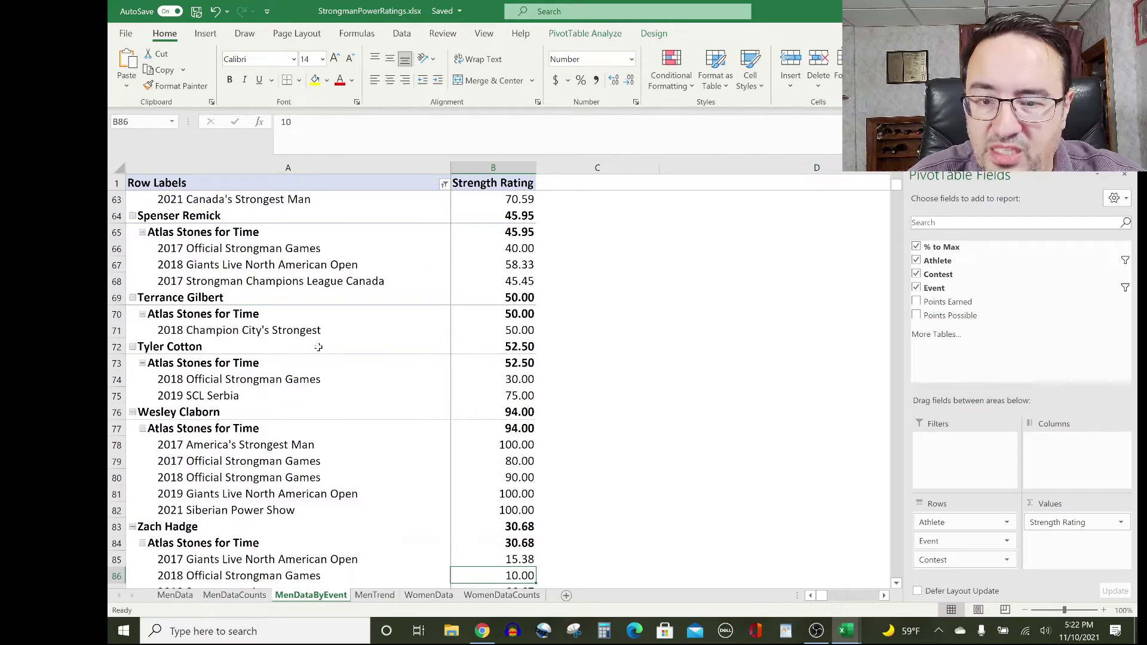
key(Down)
key(Down)
key(Down)
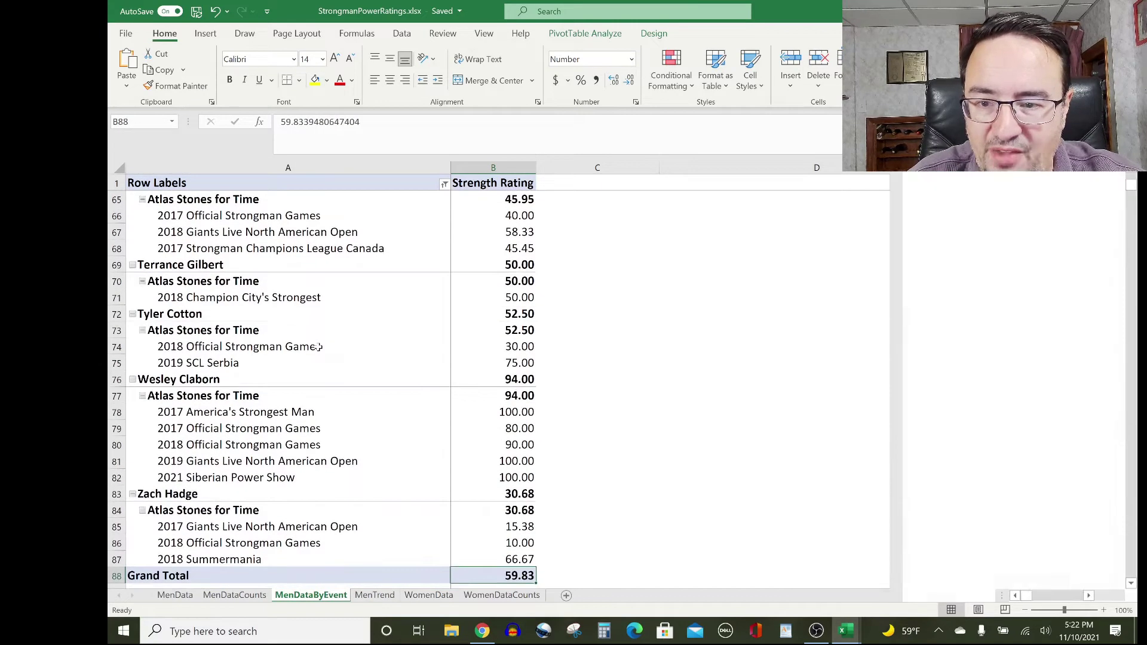
key(Down)
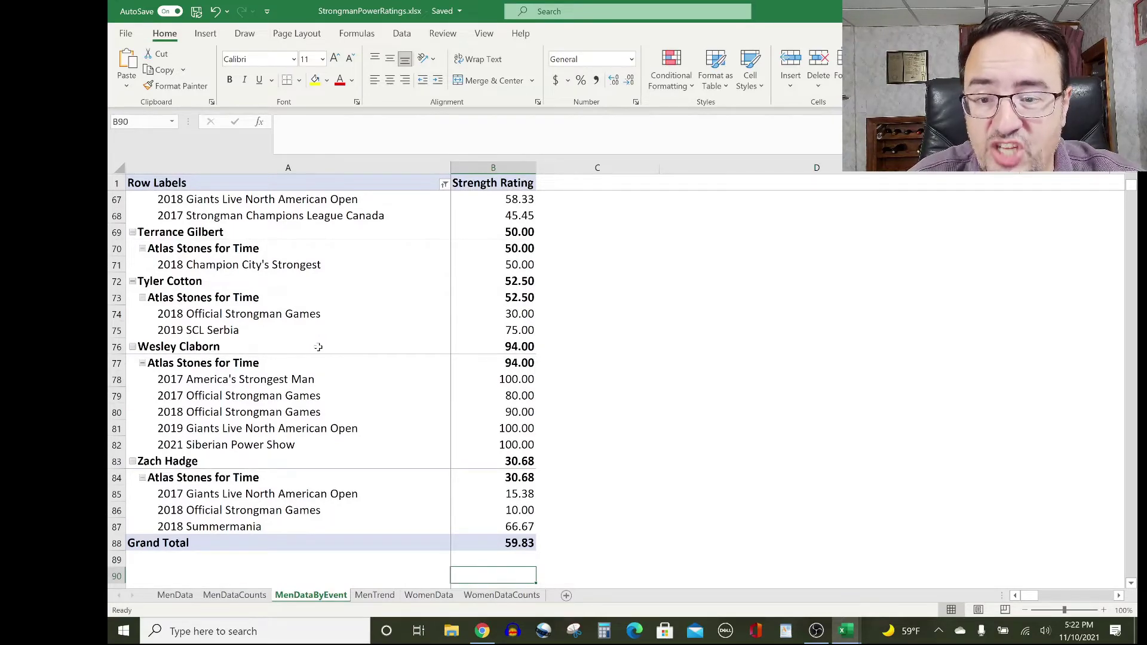
key(Down)
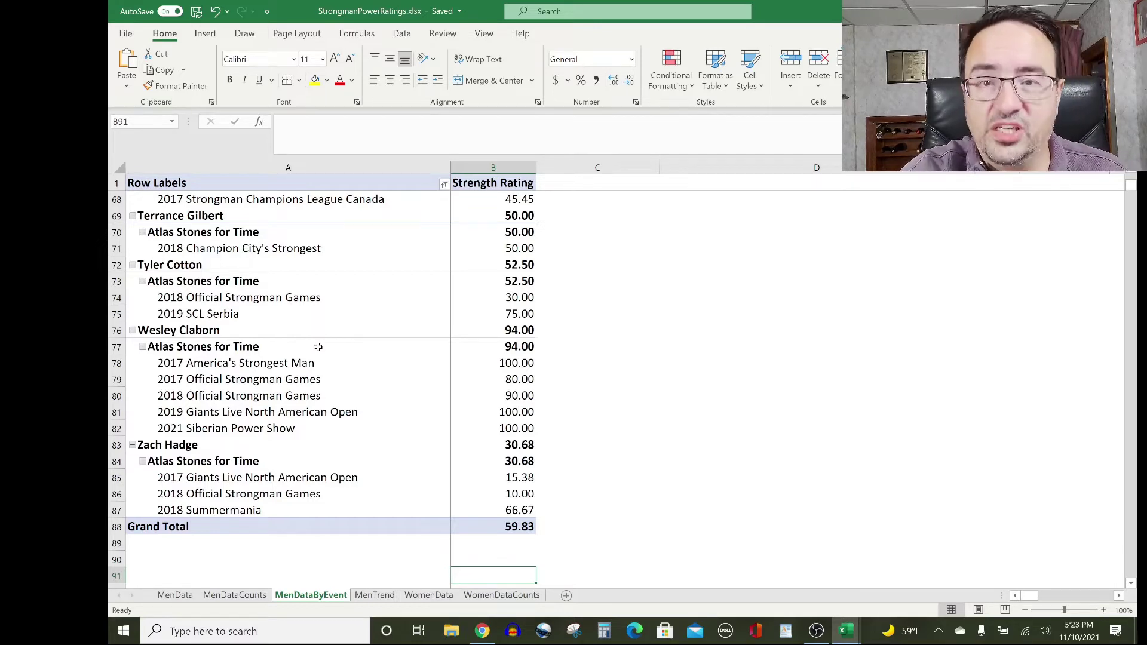
Switch to the OfficialStrongmanGames2021 workbook and examine the predicted Atlas Stones ratings and points from row 15 up to row 10.
key(alt+Tab)
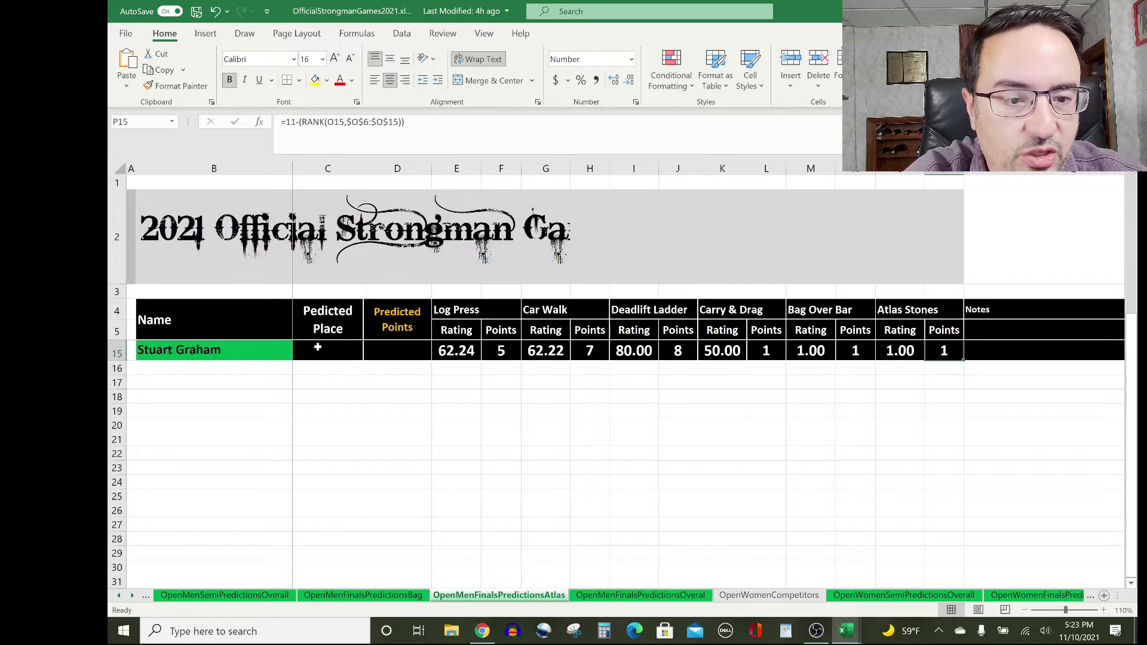
key(Up)
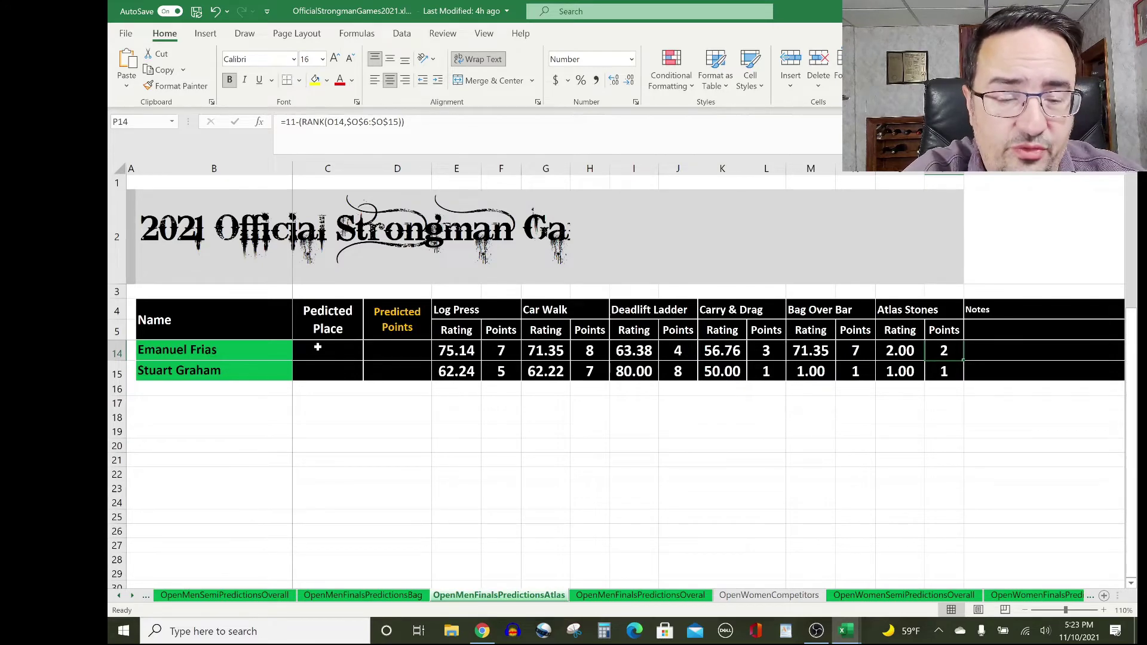
key(Up)
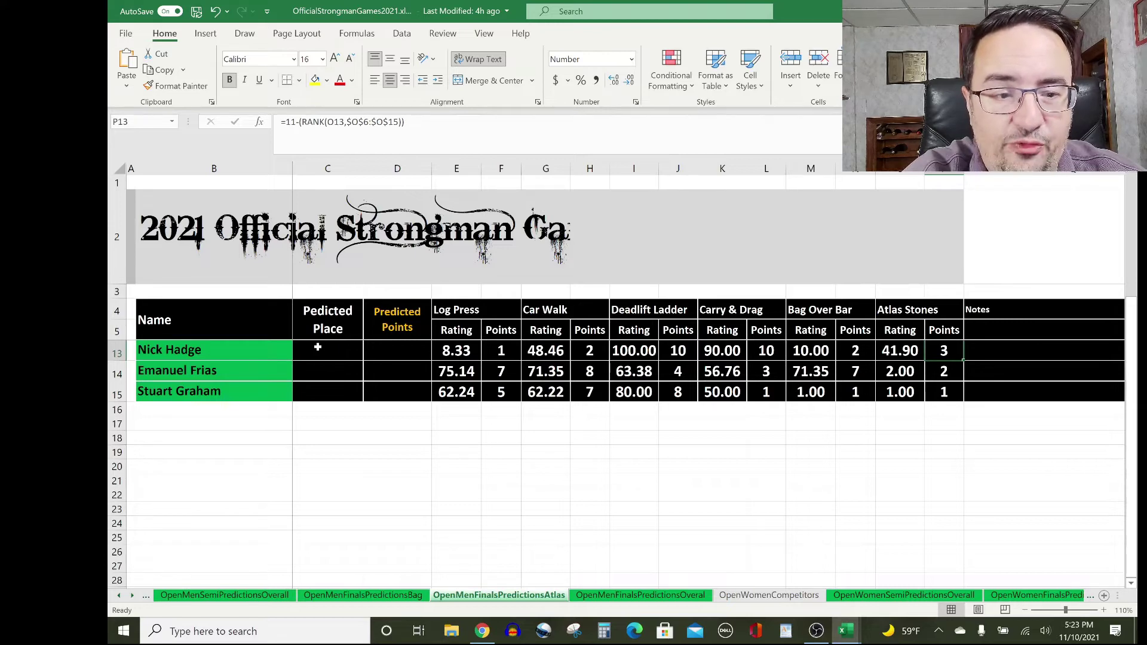
key(Up)
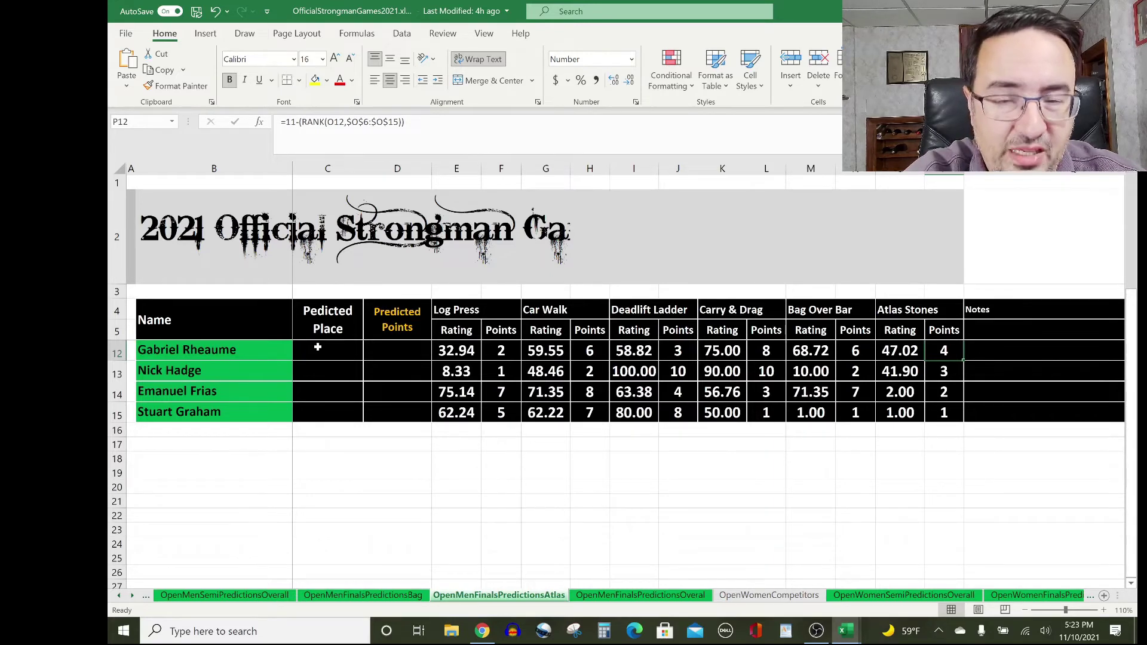
key(Up)
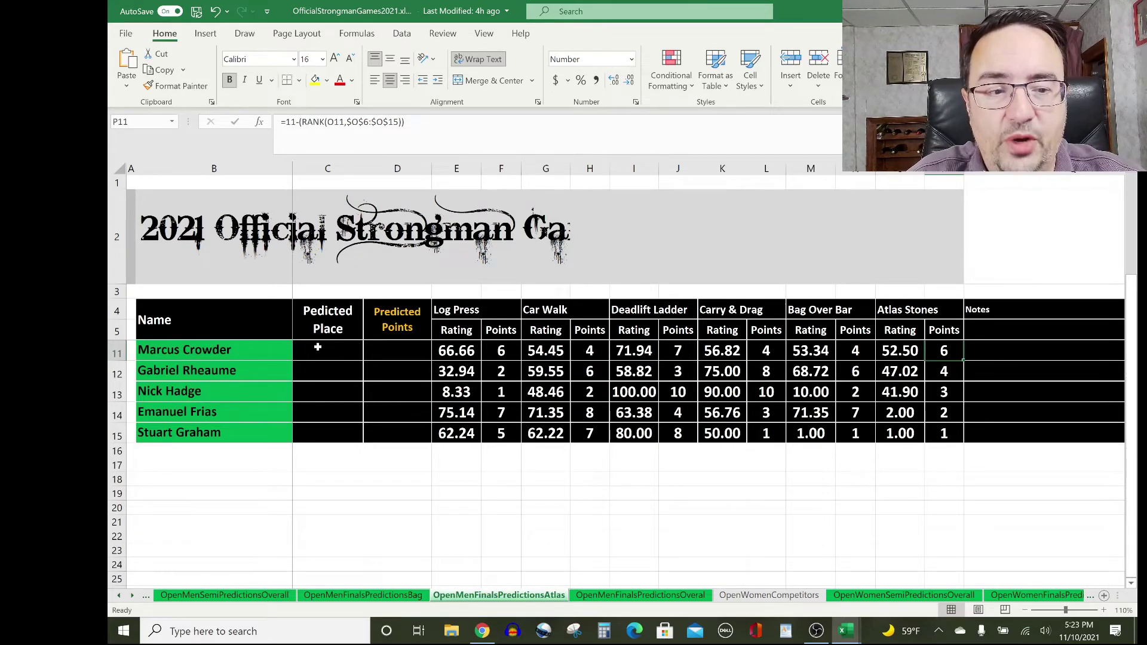
key(Up)
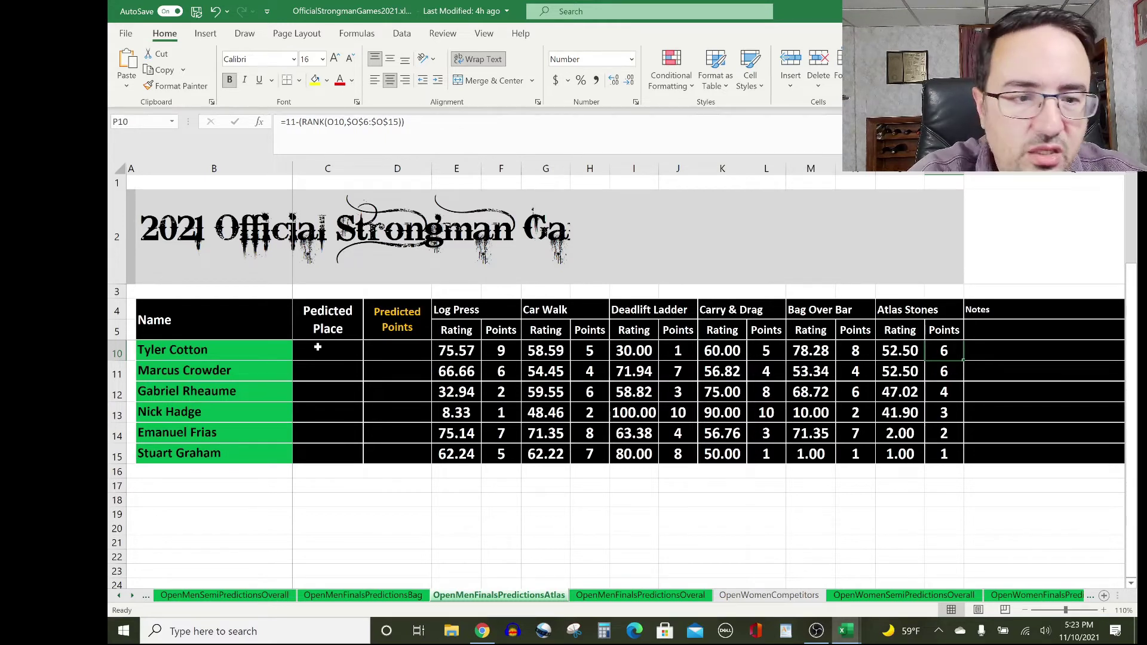
Break the tie in the Atlas Stones points by setting cell P11 to 5.
key(Down)
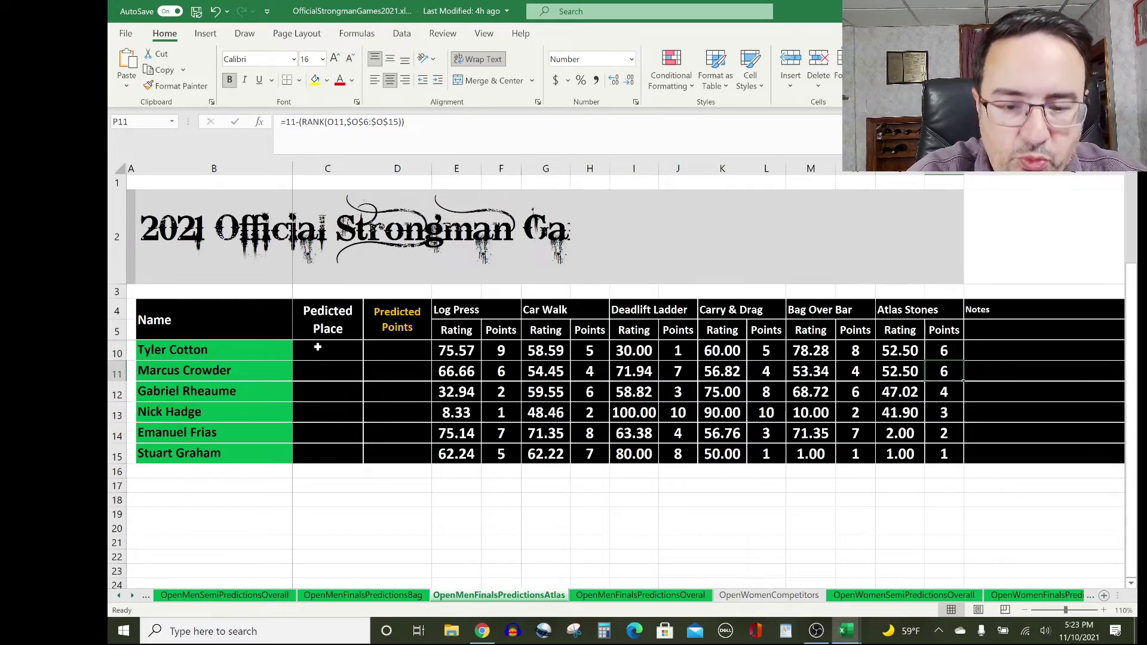
text(5)
key(Up)
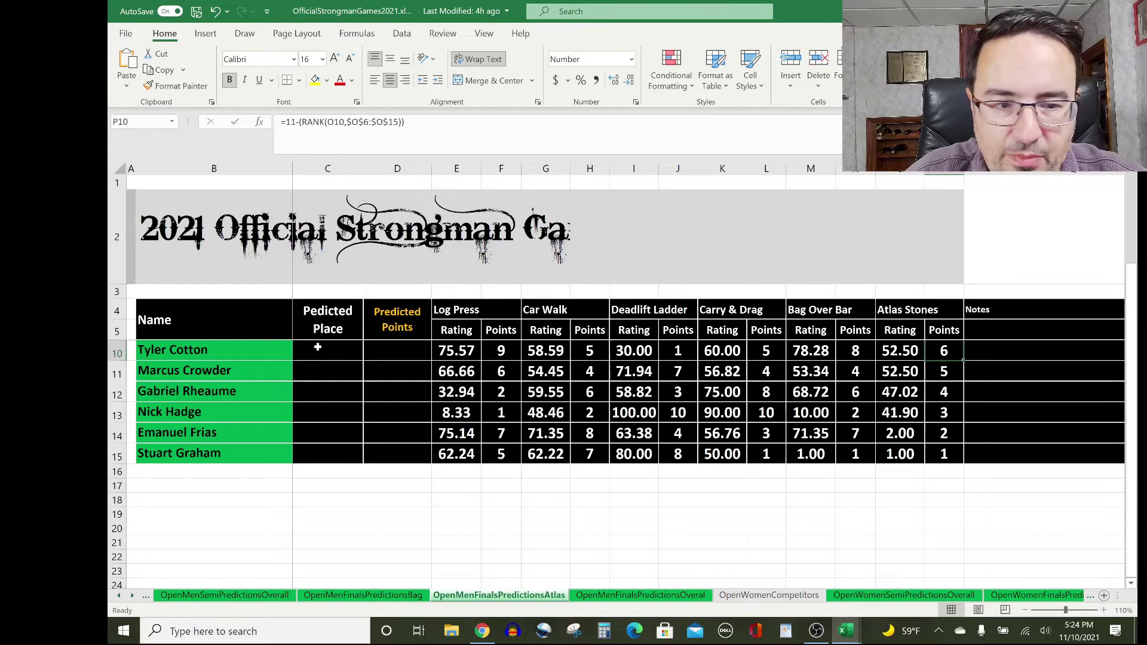
Examine the remaining predicted Atlas Stones ratings and points from row 9 up to the top-ranked athlete in row 6.
key(Up)
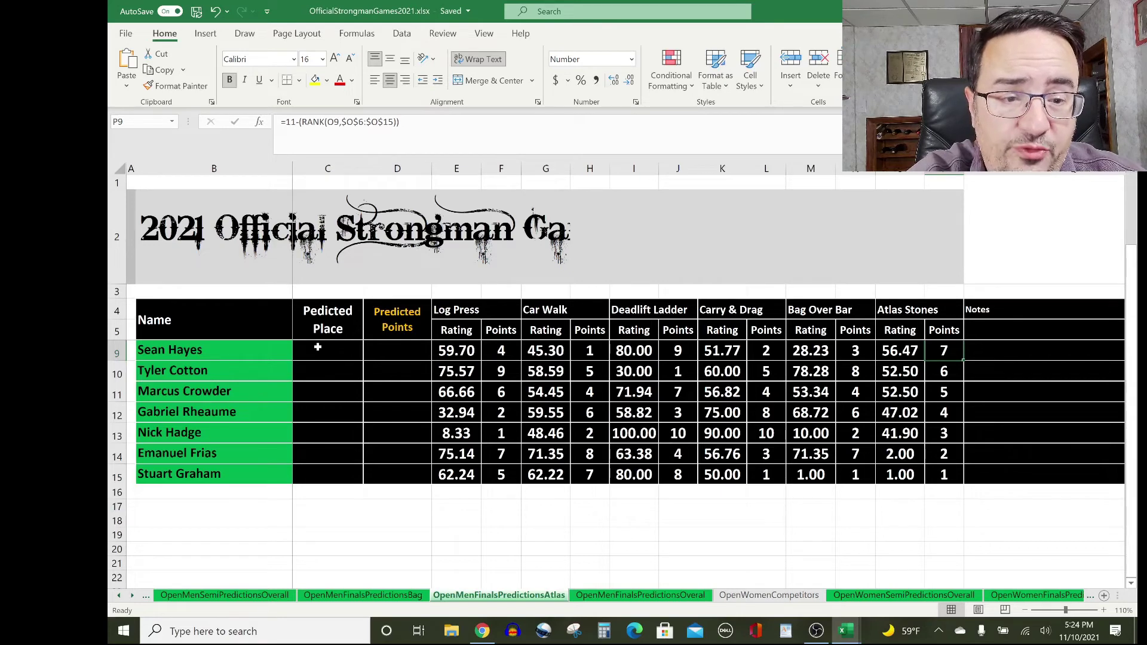
key(Up)
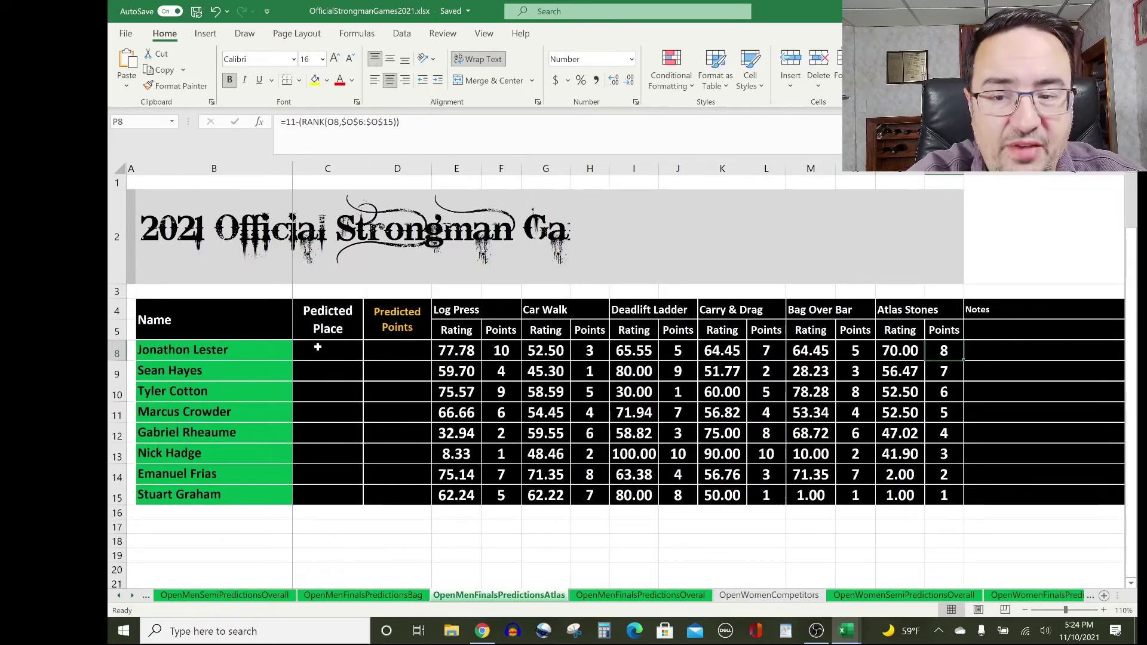
key(Up)
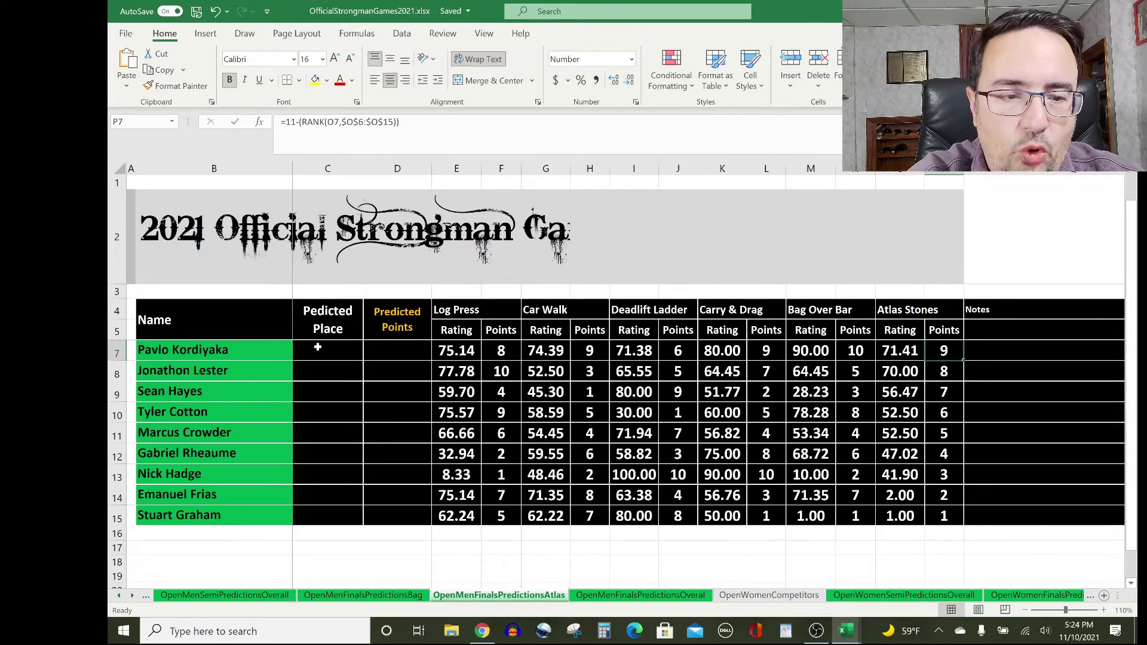
key(Up)
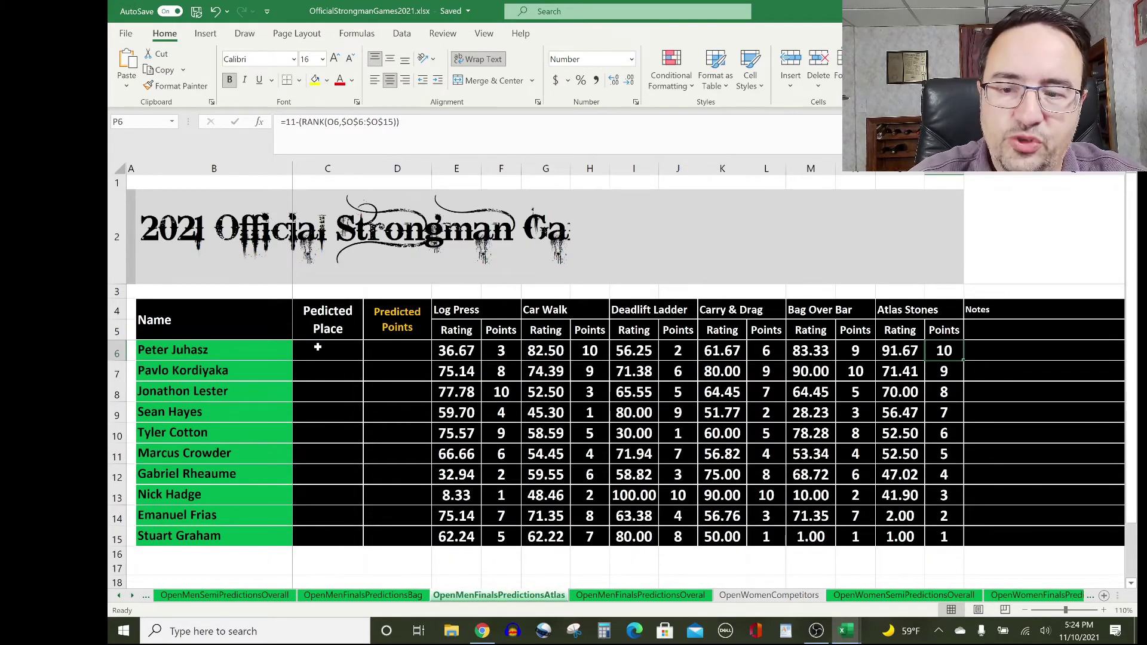